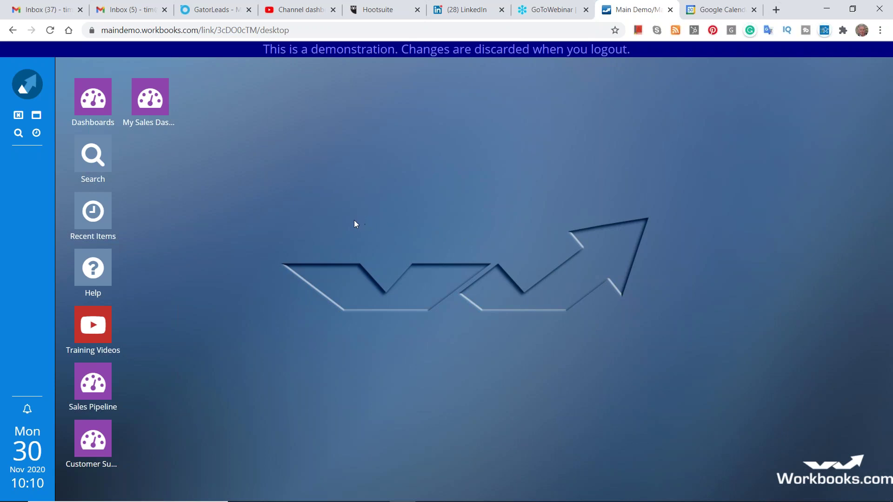
Open the My Organisations list of 12 organisations from the Workbooks start menu.
{"action": "left_click", "coordinate": [34, 91]}
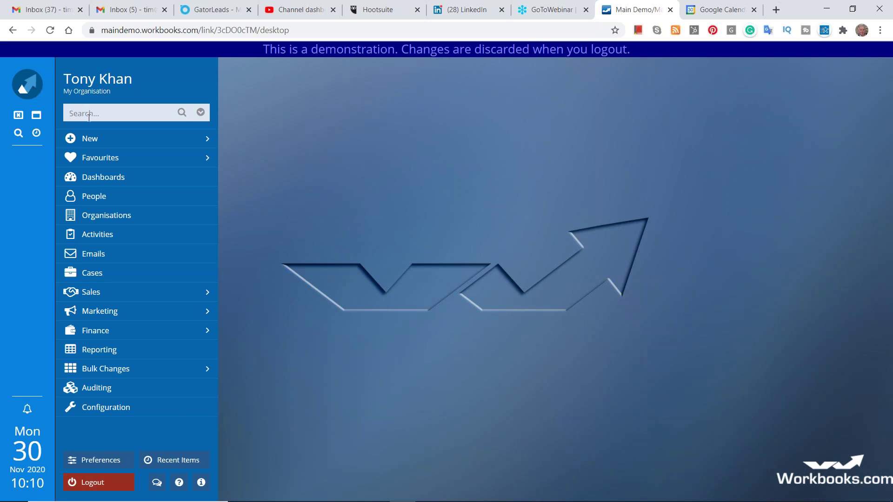
{"action": "mouse_move", "coordinate": [106, 158]}
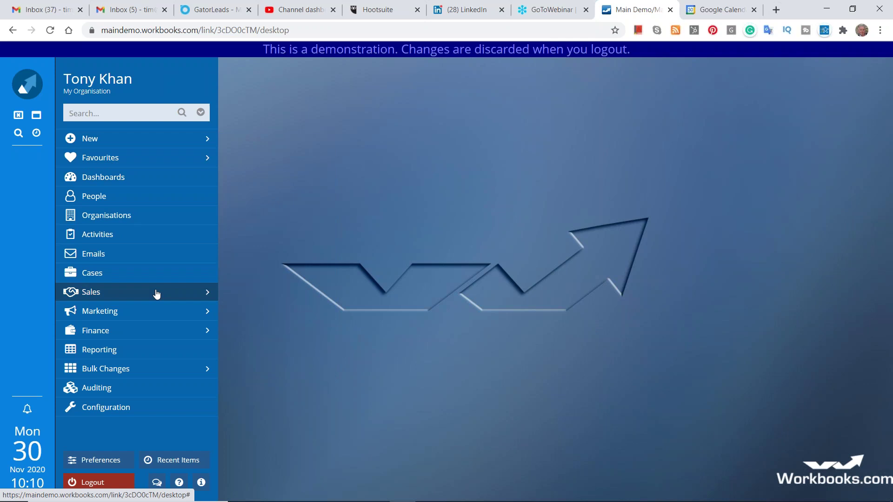
{"action": "mouse_move", "coordinate": [160, 300]}
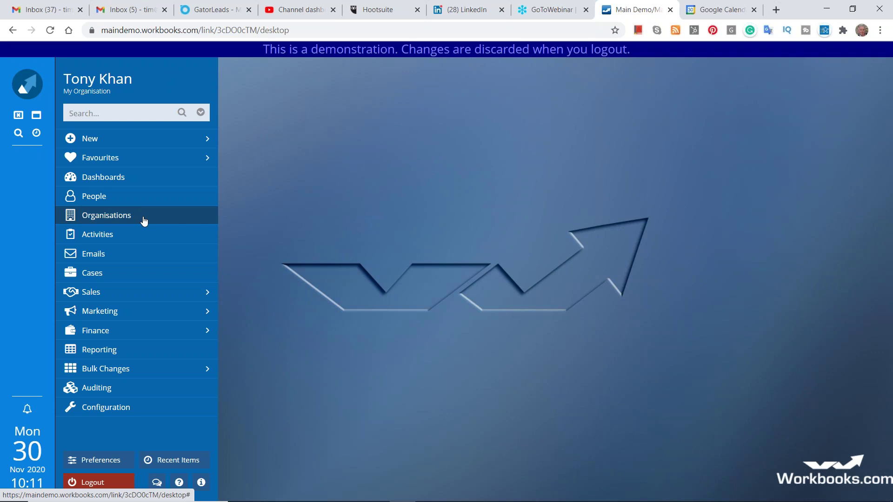
{"action": "left_click", "coordinate": [144, 221]}
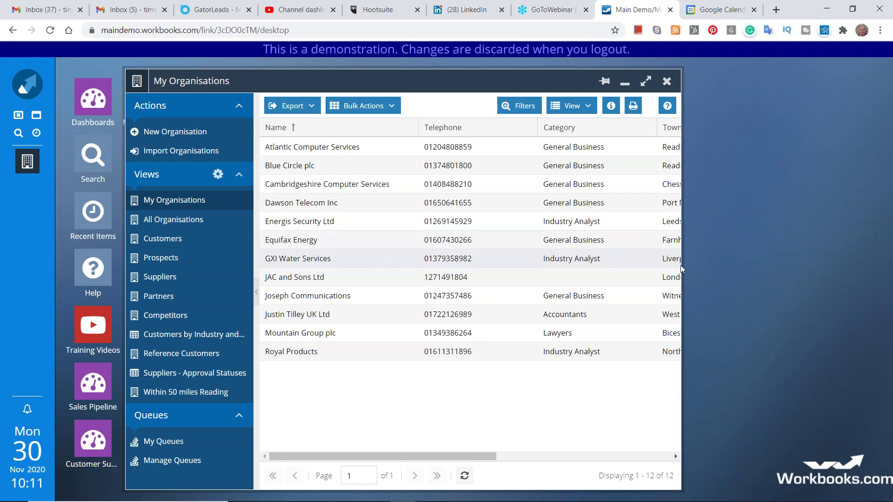
Widen the list to reveal Town and Country, then open Atlantic Computer Services.
{"action": "left_click_drag", "start_coordinate": [684, 267], "coordinate": [786, 279]}
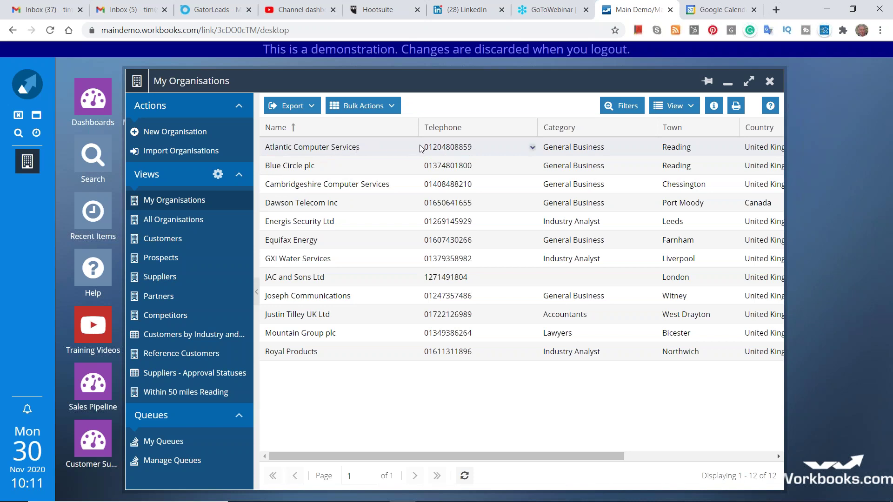
{"action": "left_click", "coordinate": [348, 150]}
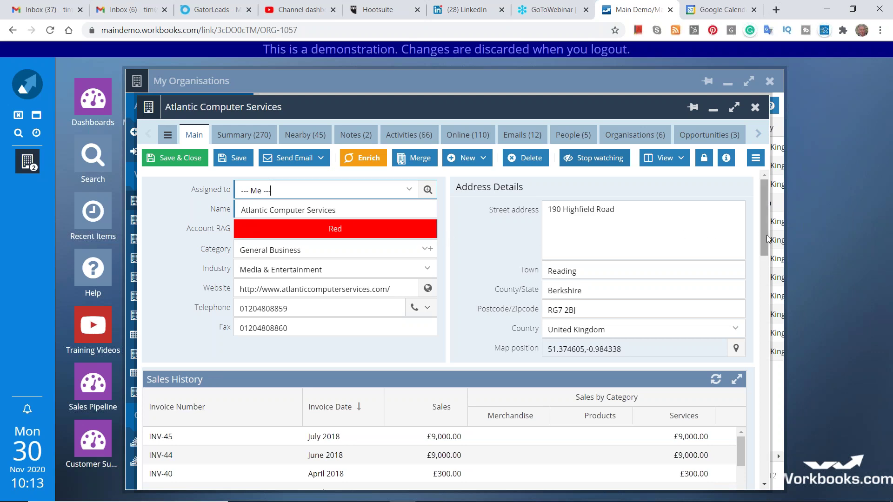
Scroll the Atlantic Computer Services form down to its £59,800.00 Sales History.
{"action": "left_click_drag", "start_coordinate": [767, 236], "coordinate": [747, 234]}
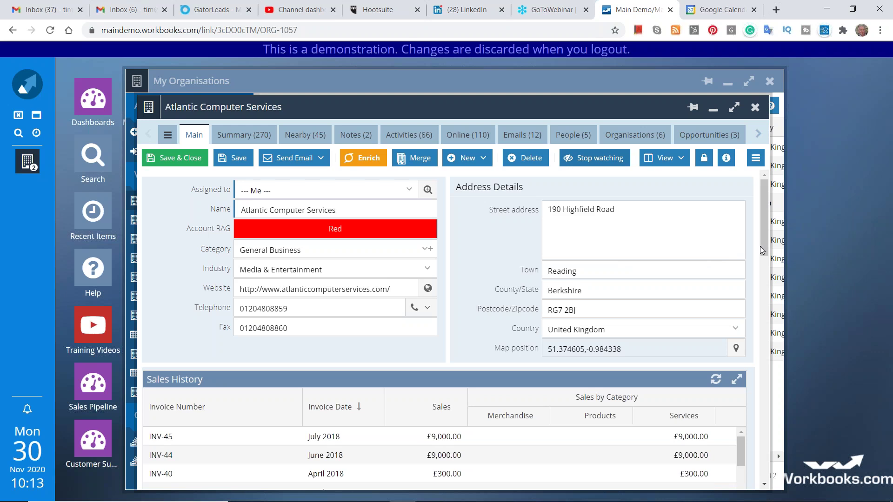
{"action": "left_click_drag", "start_coordinate": [764, 245], "coordinate": [760, 264]}
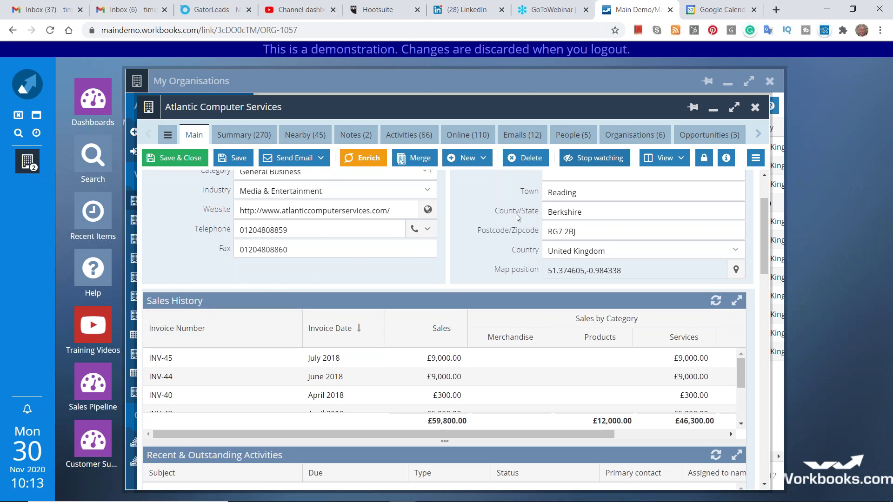
Switch the record to the 002 - Marketing layout and scroll through its Profile and Social Media sections.
{"action": "left_click", "coordinate": [680, 161]}
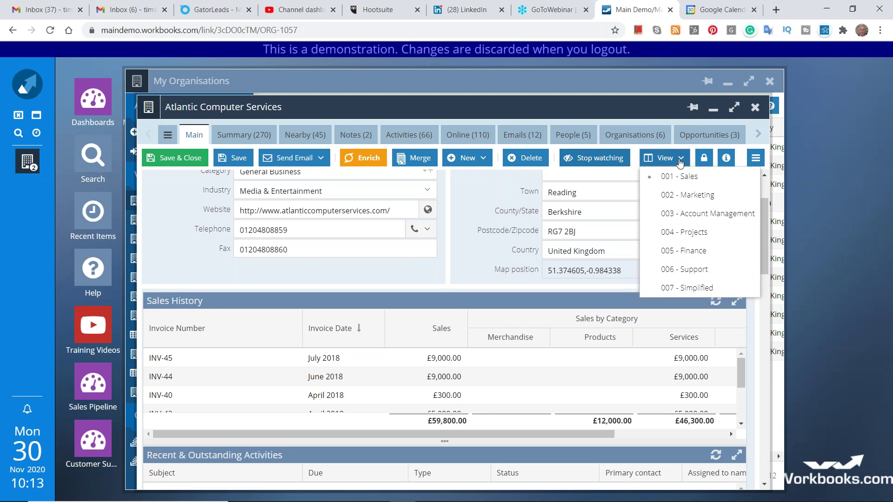
{"action": "left_click", "coordinate": [694, 200]}
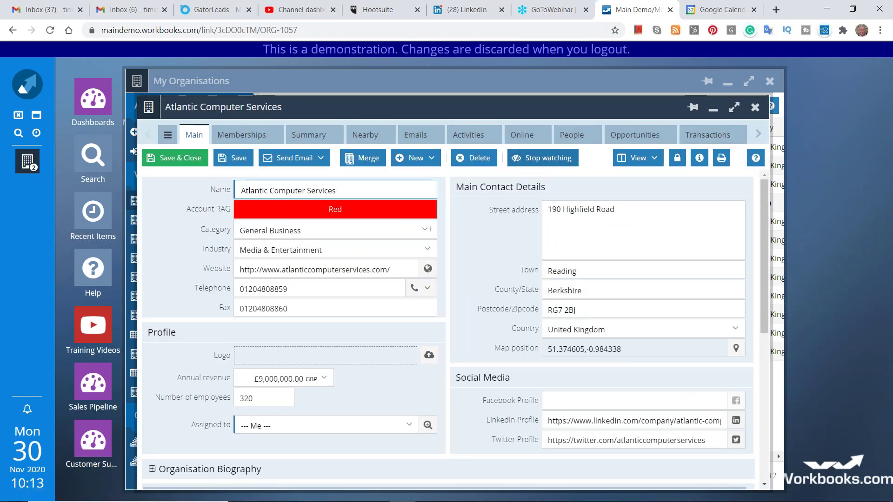
{"action": "left_click_drag", "start_coordinate": [764, 228], "coordinate": [763, 264]}
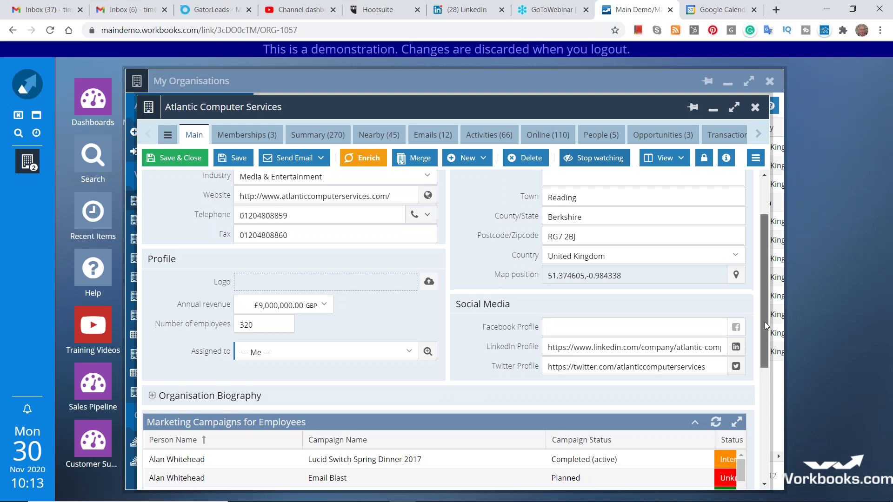
{"action": "scroll", "coordinate": [765, 337], "scroll_direction": "down", "scroll_amount": 1}
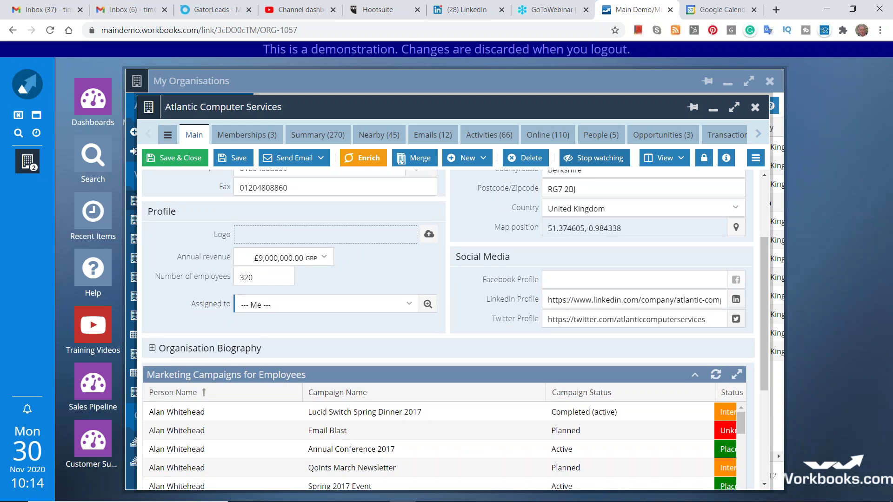
{"action": "left_click_drag", "start_coordinate": [761, 352], "coordinate": [763, 291]}
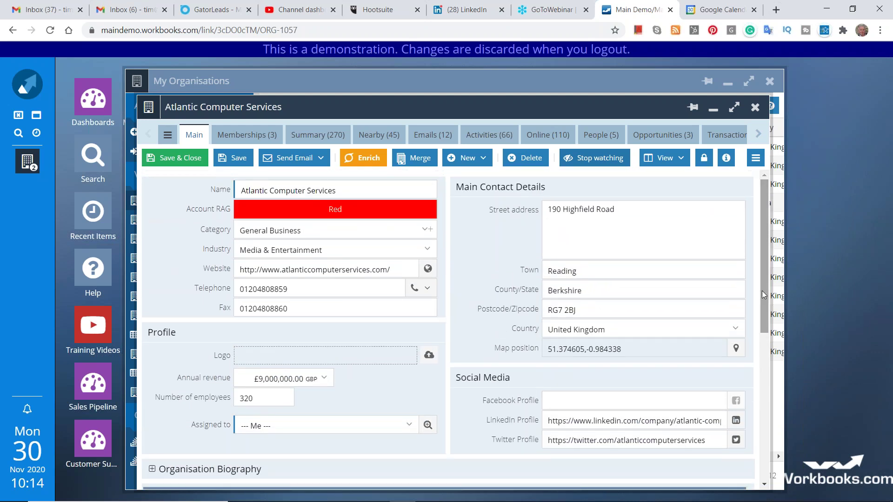
{"action": "left_click", "coordinate": [680, 160]}
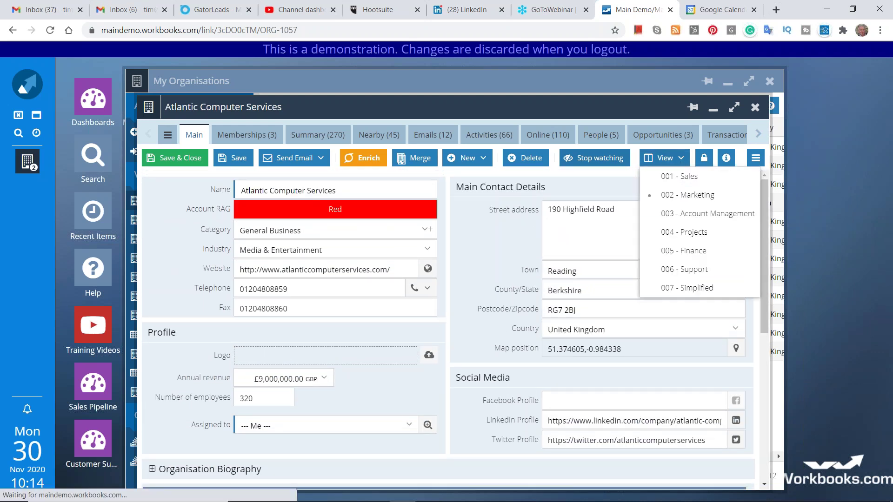
Return to the 001 - Sales layout and view the Notes (2) and Activities (66) tabs.
{"action": "left_click", "coordinate": [680, 177]}
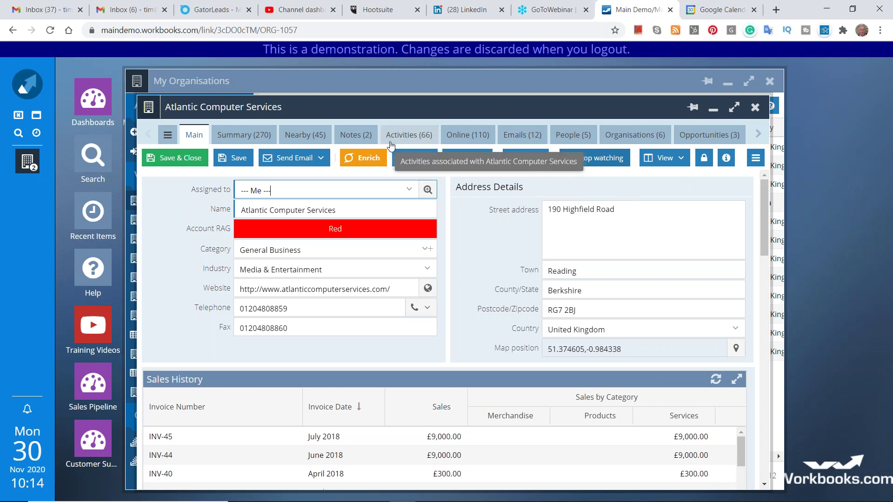
{"action": "left_click", "coordinate": [361, 142]}
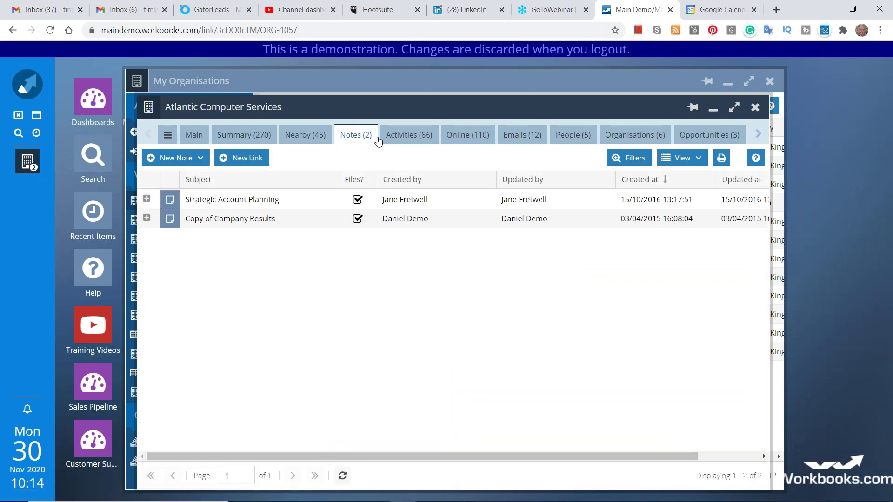
{"action": "left_click", "coordinate": [396, 140]}
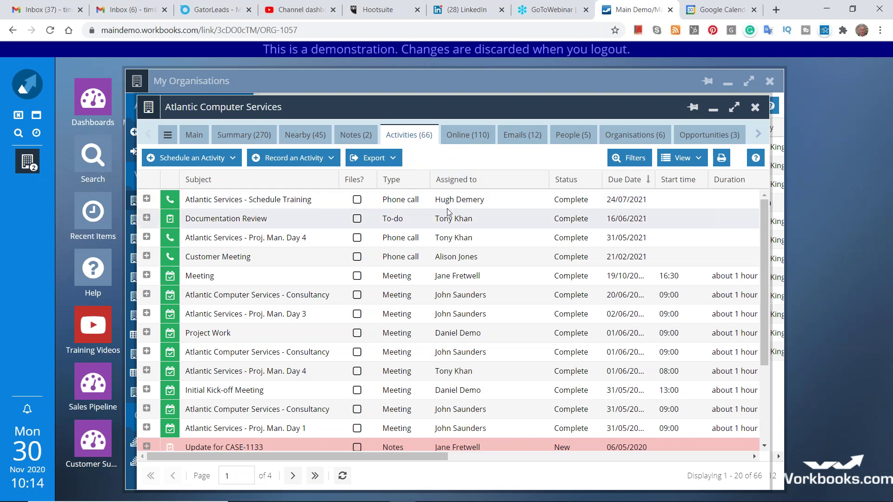
Show the organisation's Online (110) tab of web page views and downloads.
{"action": "left_click", "coordinate": [461, 141]}
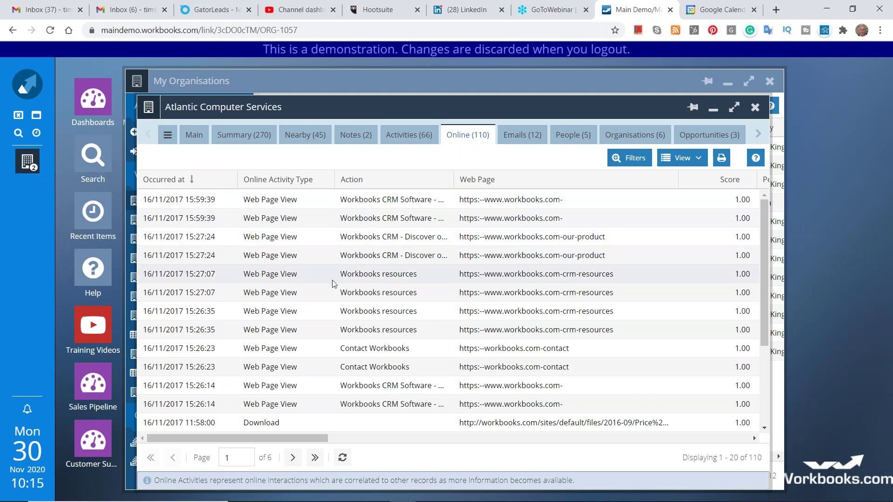
Page through the online activities to page 6 of 6, then show the People (5) tab.
{"action": "left_click", "coordinate": [293, 459]}
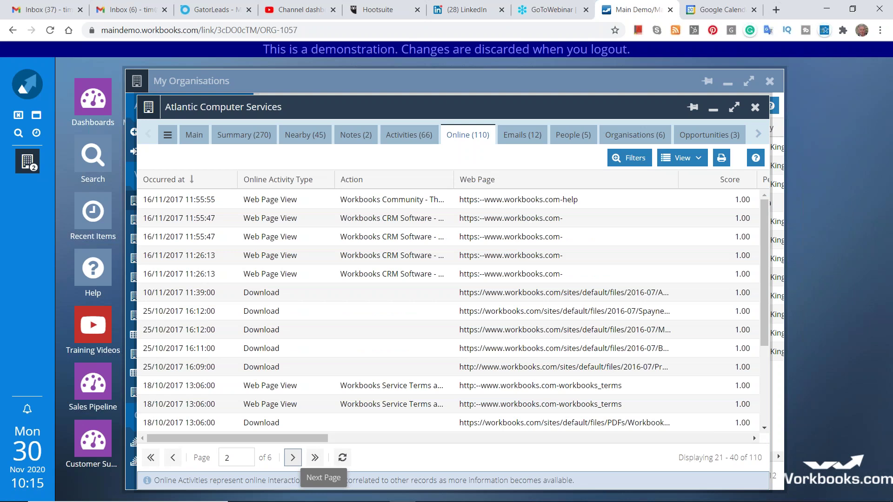
{"action": "left_click", "coordinate": [293, 459]}
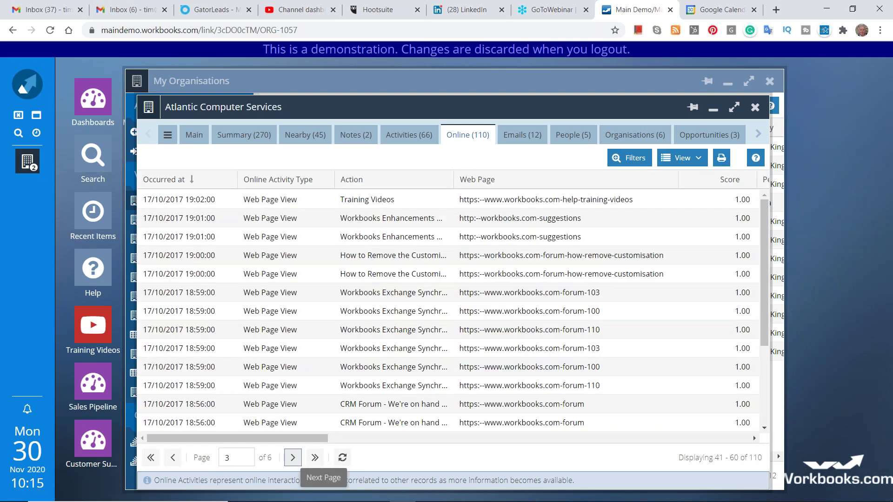
{"action": "left_click", "coordinate": [293, 459]}
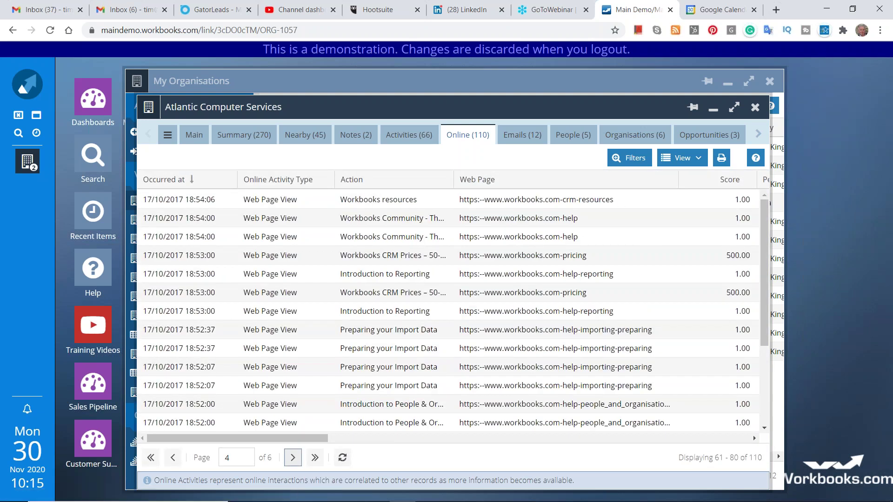
{"action": "left_click", "coordinate": [293, 459]}
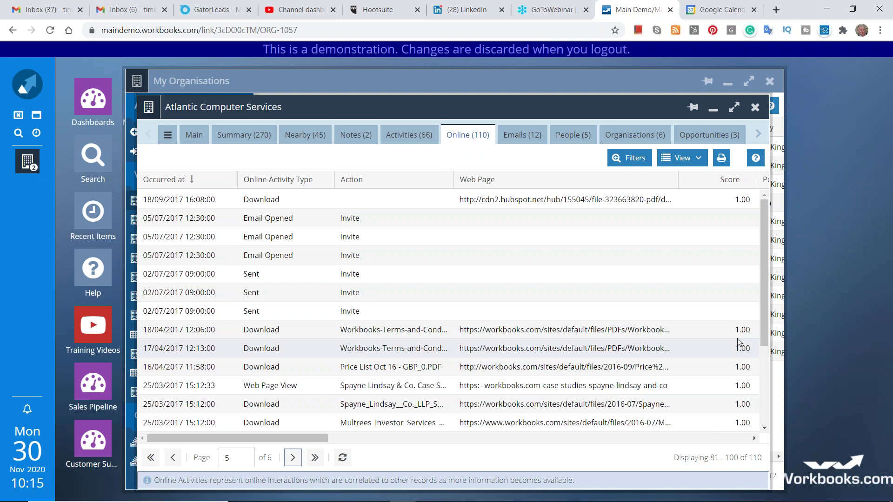
{"action": "left_click", "coordinate": [293, 459]}
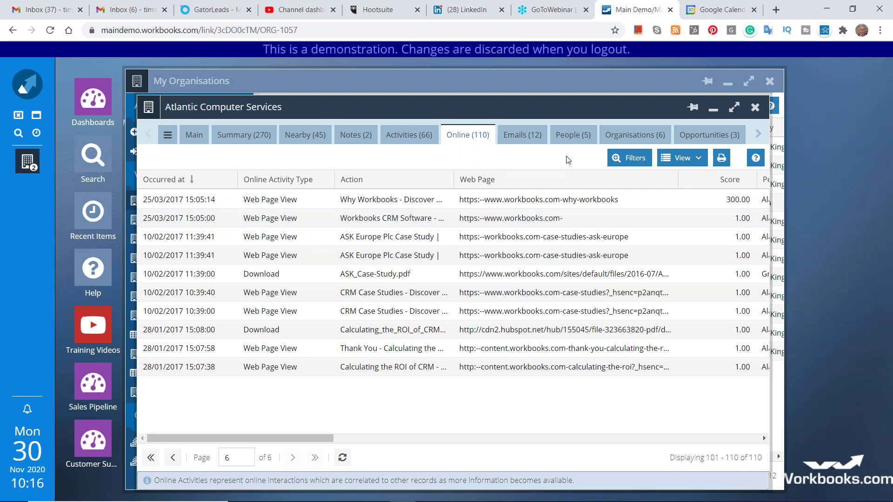
{"action": "left_click", "coordinate": [574, 136]}
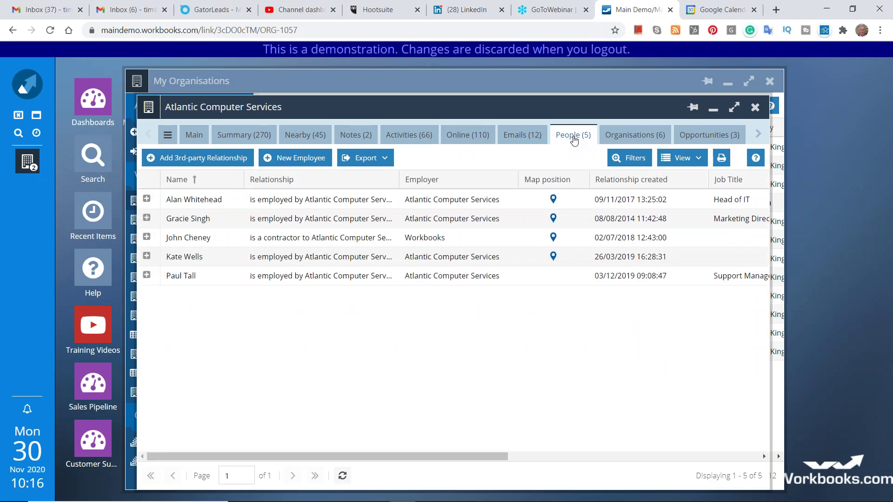
View the three closed-won Opportunities, then the 24 Transactions further along the tab strip.
{"action": "left_click", "coordinate": [699, 140]}
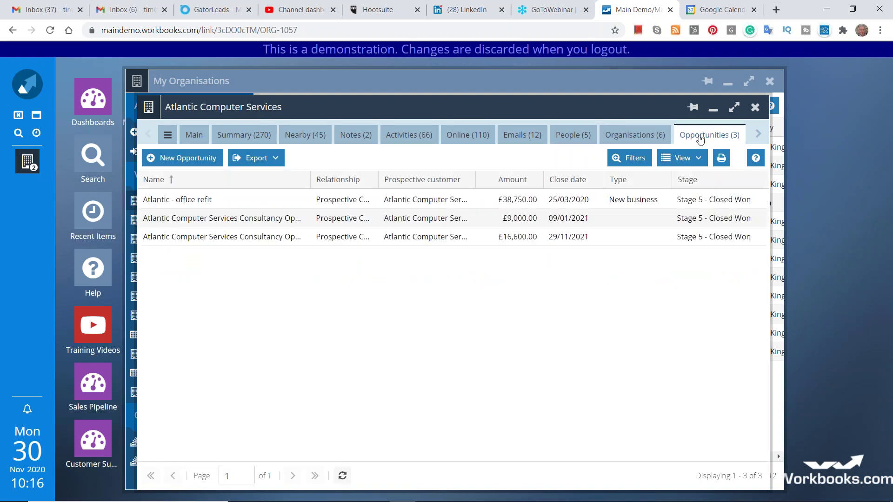
{"action": "left_click", "coordinate": [758, 135]}
{"action": "left_click", "coordinate": [758, 135]}
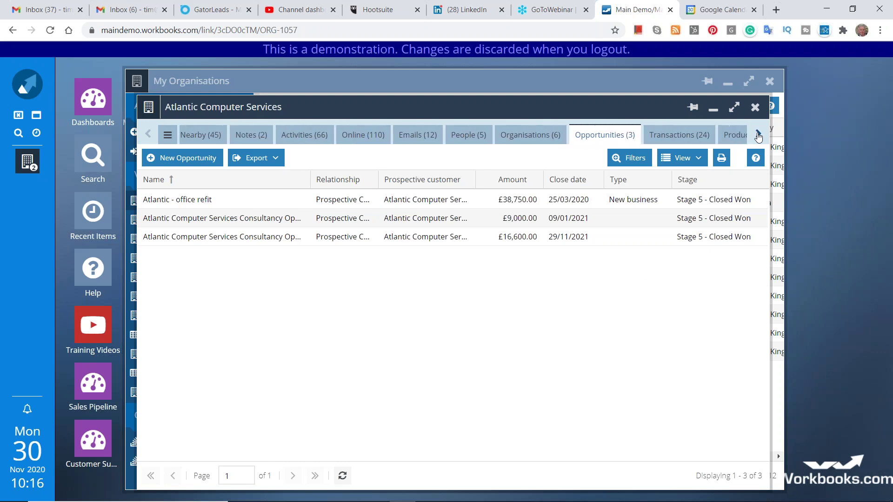
{"action": "left_click", "coordinate": [649, 138]}
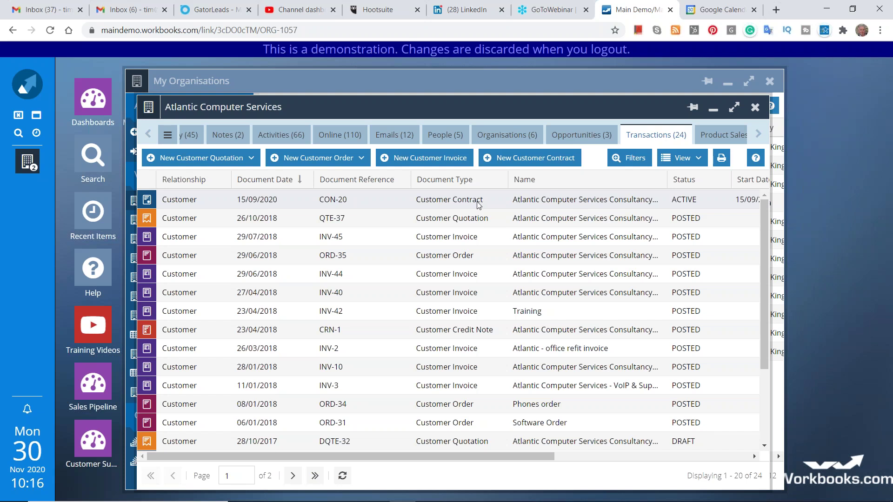
Bring up the organisation's 17 Cases and open case CASE-1128.
{"action": "left_click", "coordinate": [759, 137]}
{"action": "left_click", "coordinate": [759, 137]}
{"action": "left_click", "coordinate": [758, 138]}
{"action": "left_click", "coordinate": [759, 138]}
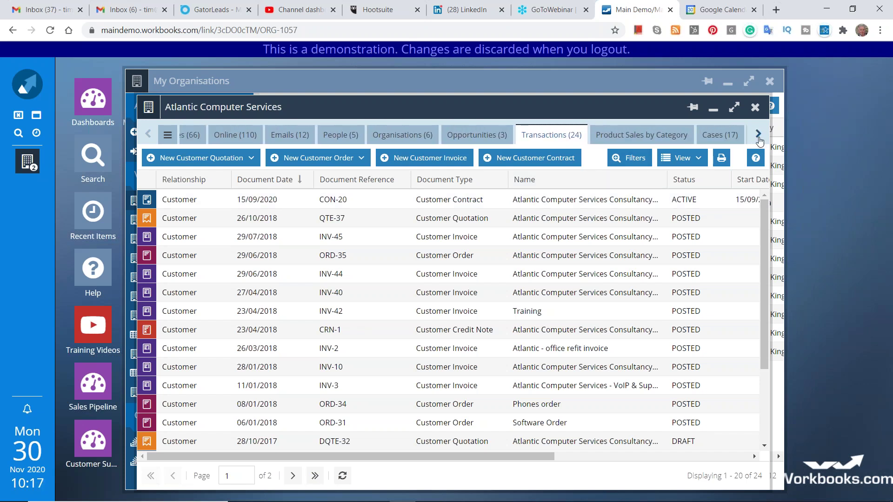
{"action": "left_click", "coordinate": [706, 139]}
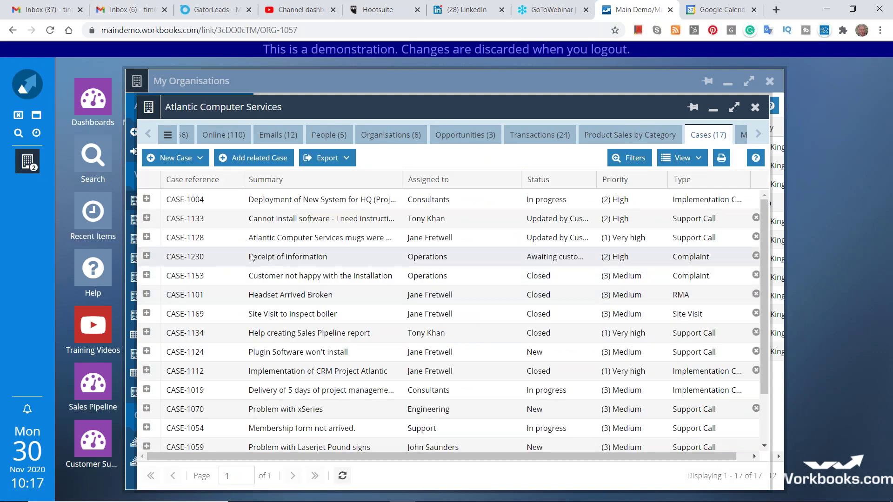
{"action": "double_click", "coordinate": [189, 239]}
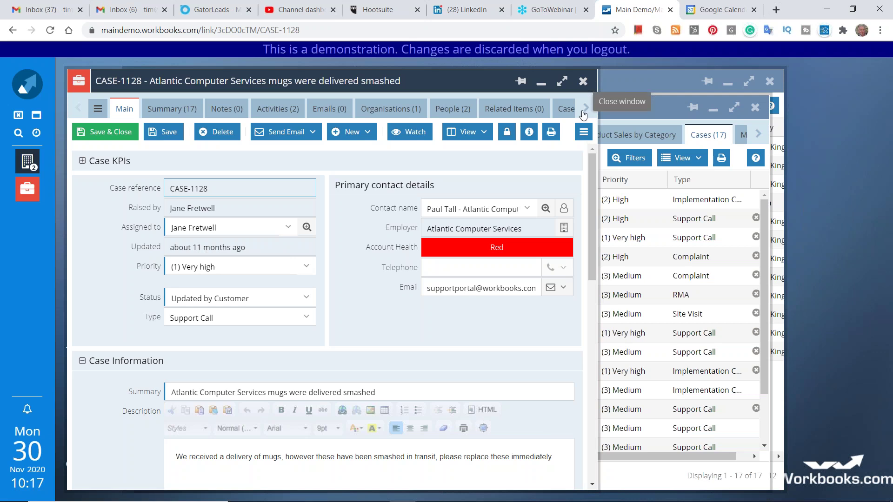
Close the CASE-1128 smashed-mugs case record.
{"action": "left_click", "coordinate": [583, 81]}
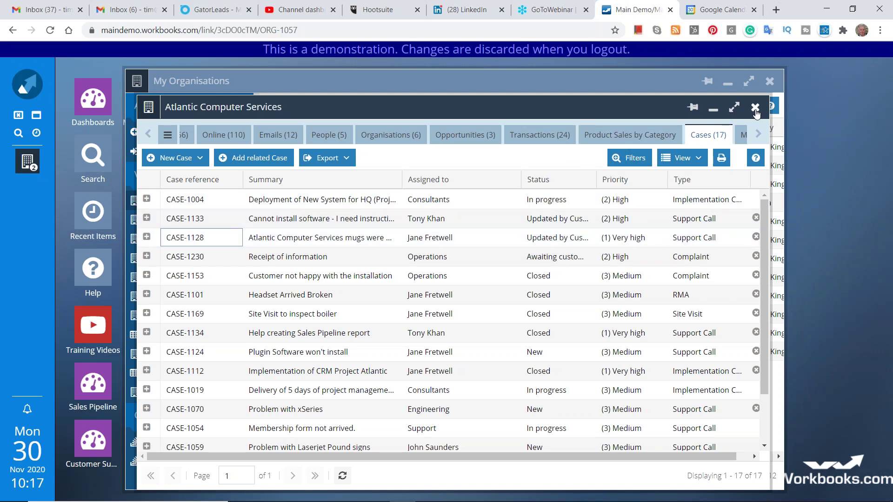
Close the Atlantic Computer Services record and select its row in the 12-organisation My Organisations list.
{"action": "key", "text": "Escape"}
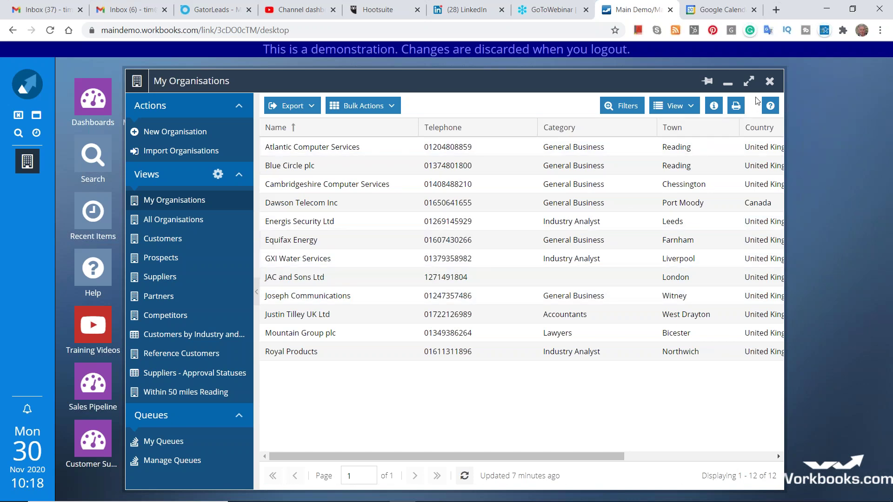
{"action": "left_click", "coordinate": [354, 149]}
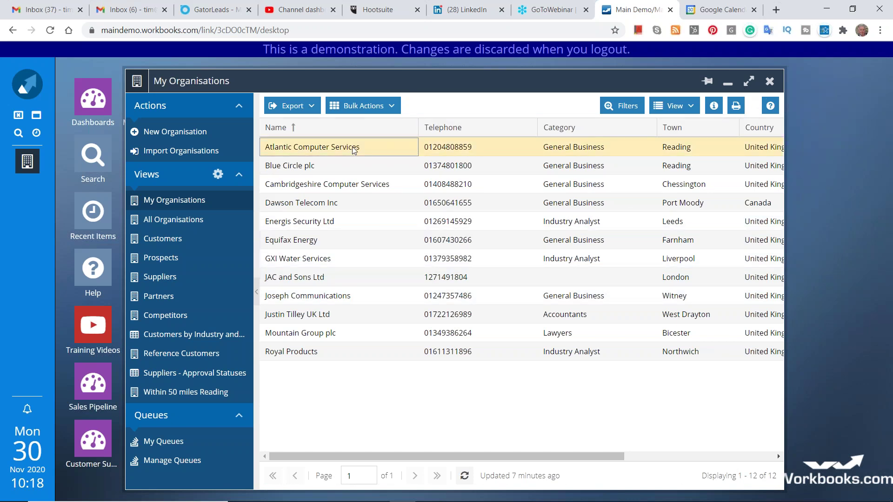